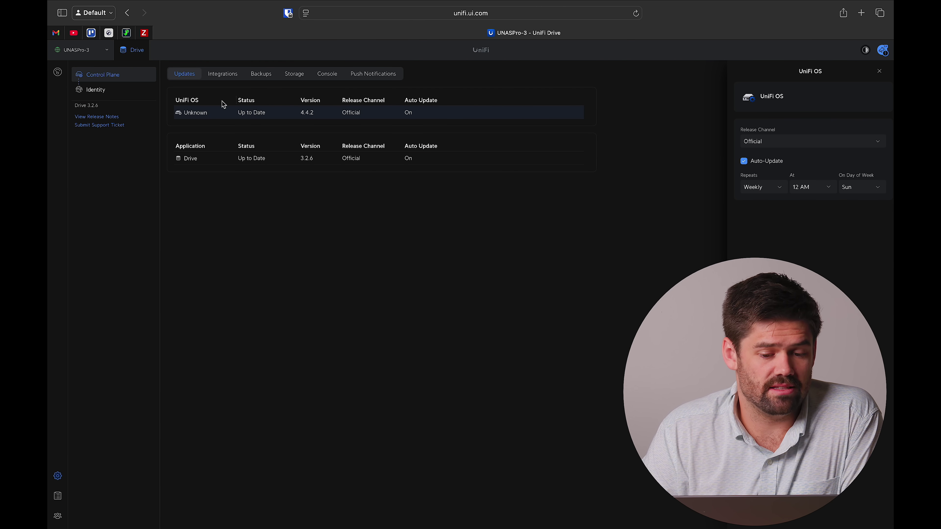
Go to the Storage settings and begin creating a new storage pool.
click(302, 78)
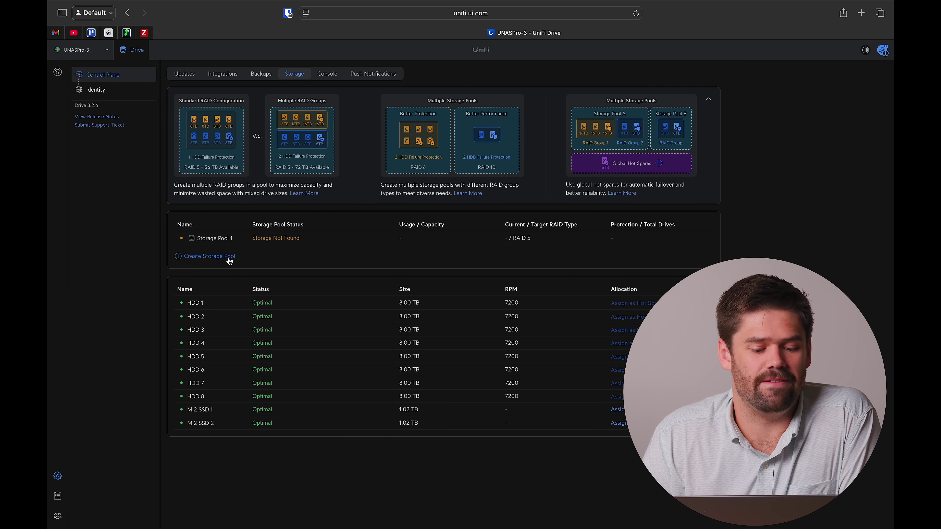
click(208, 258)
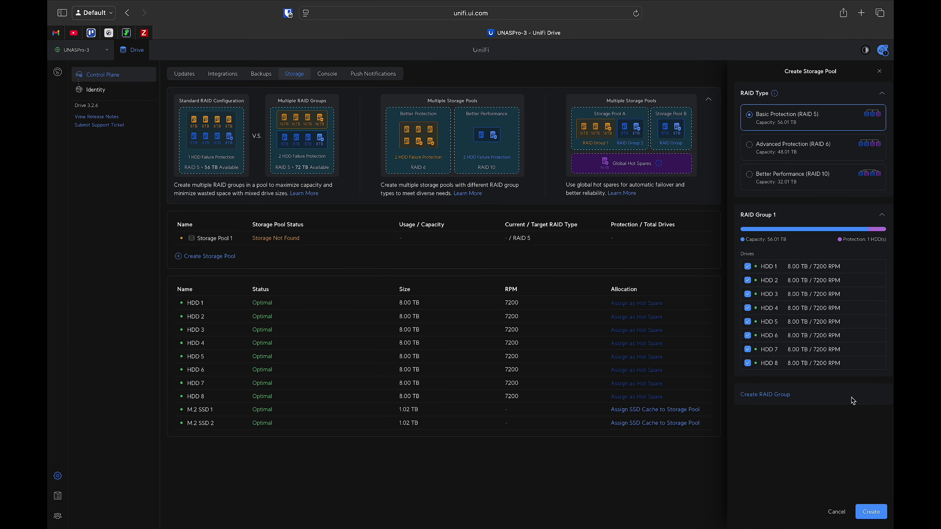
Create the RAID 5 pool from HDD 1–8, acknowledging and confirming the drive reformat.
click(869, 516)
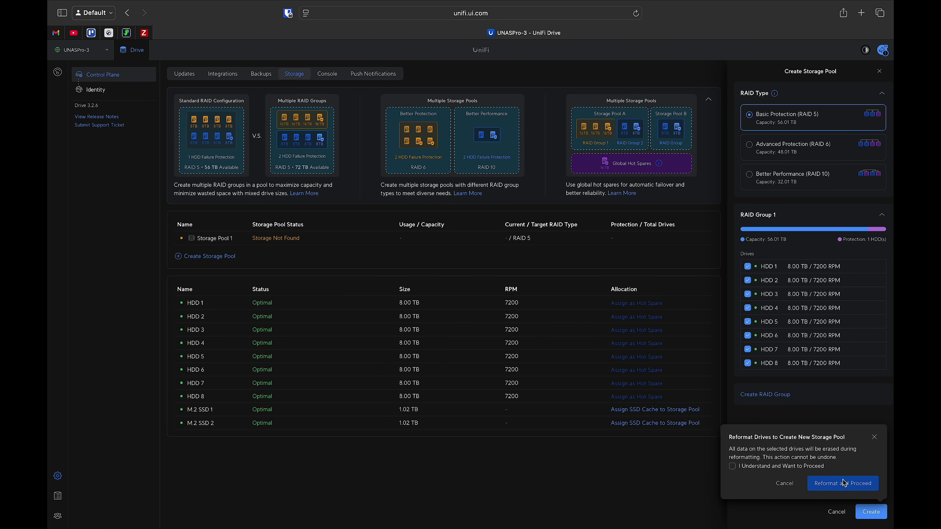
click(769, 466)
click(845, 484)
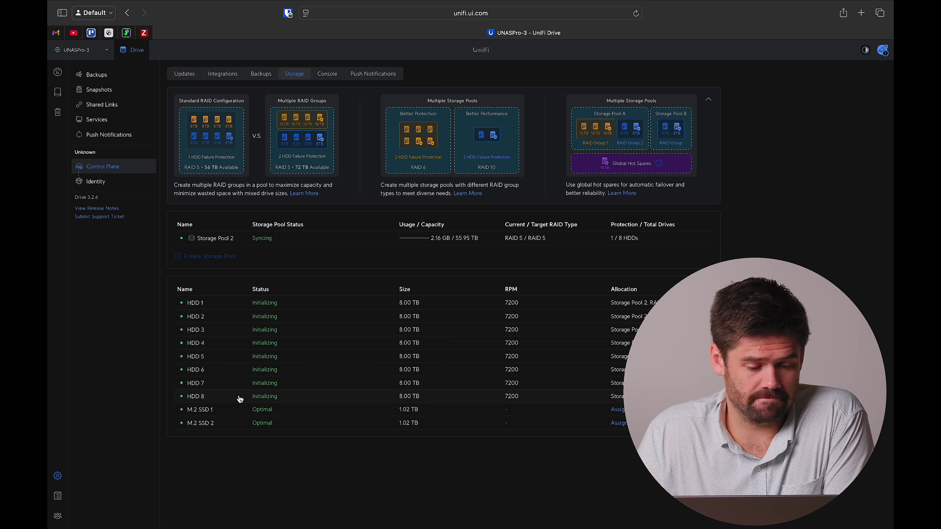
click(662, 410)
Assign a Read-Write (RAID 1) SSD cache from both M.2 SSDs to Storage Pool 2.
click(779, 200)
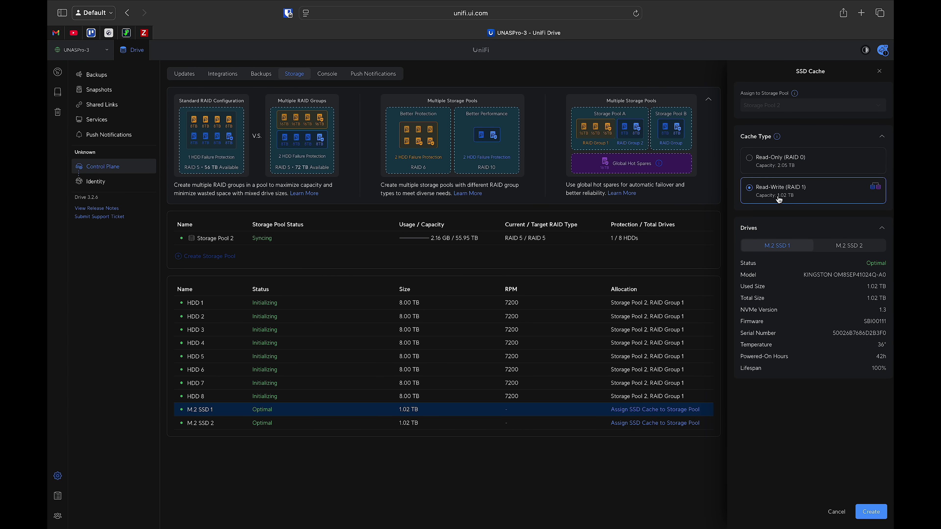
click(847, 248)
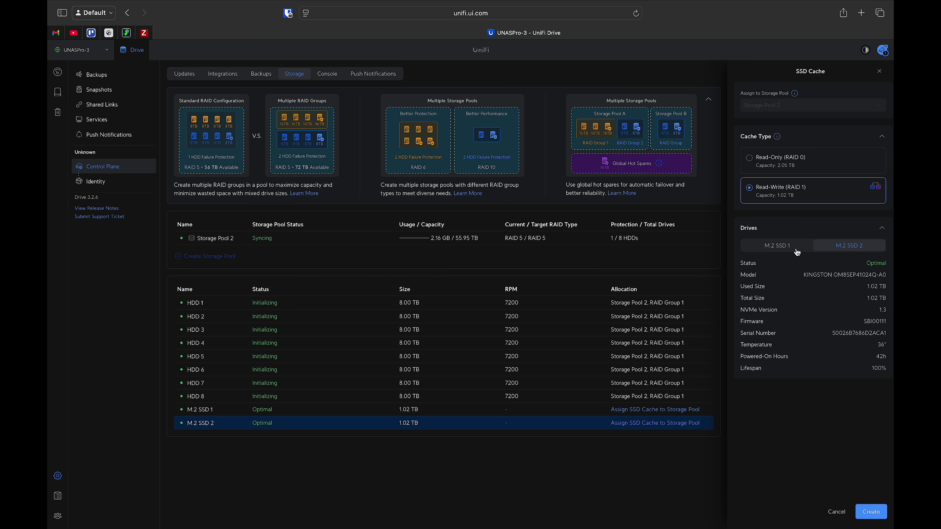
click(795, 249)
click(851, 249)
click(799, 249)
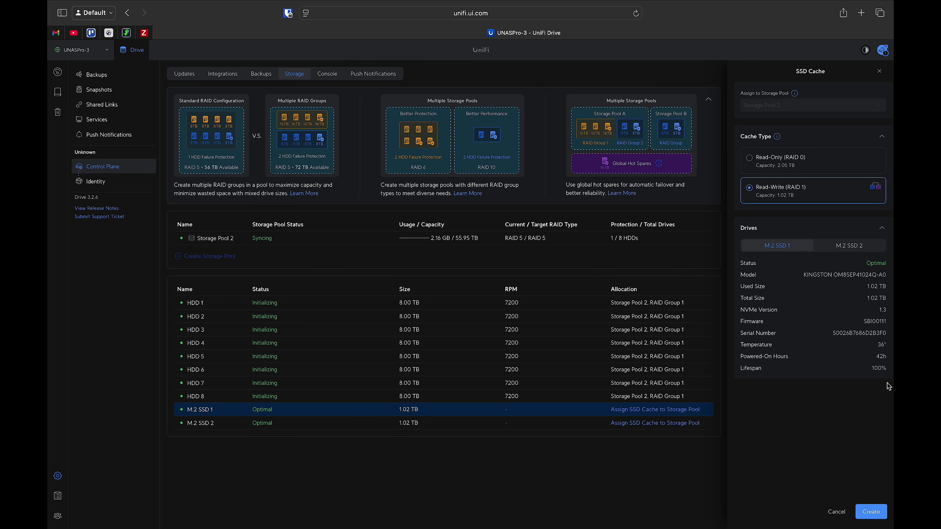
click(884, 518)
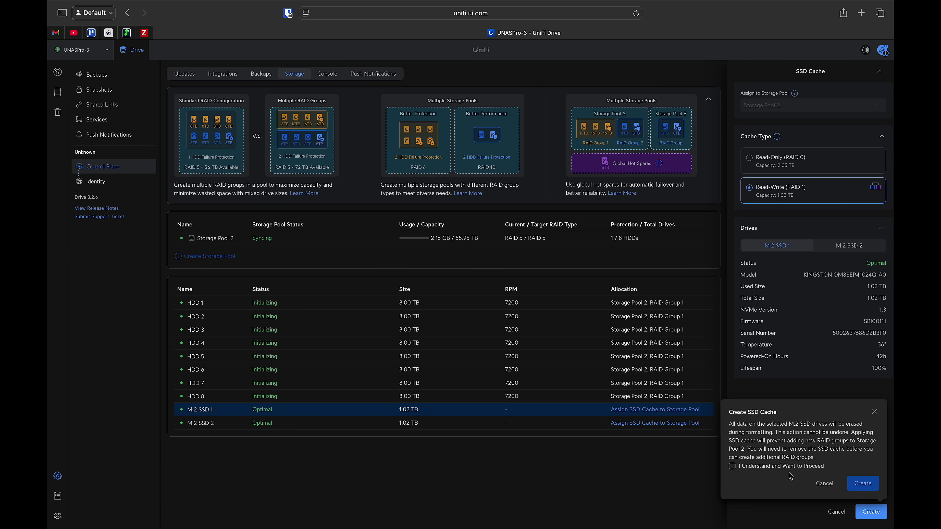
click(791, 476)
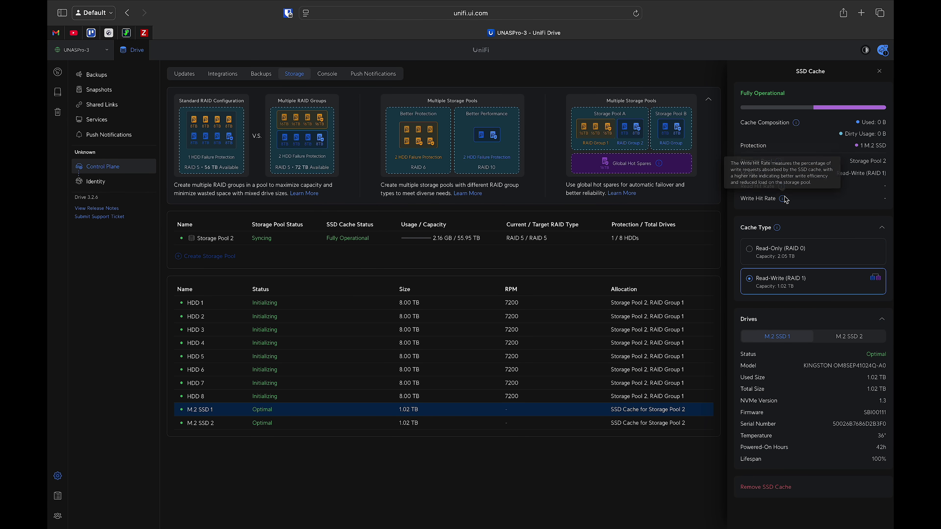
mouse_move(783, 199)
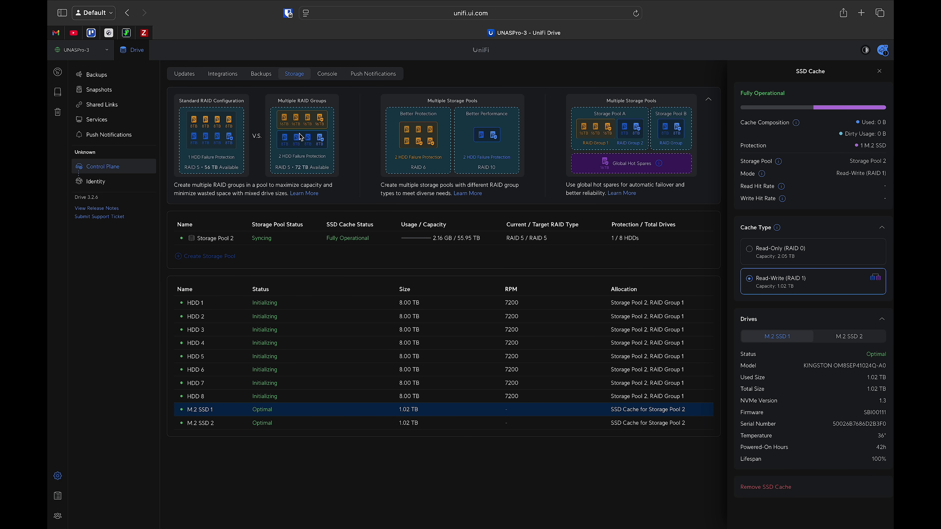
Add a shared drive named 'Demo' from the Drive page.
click(58, 92)
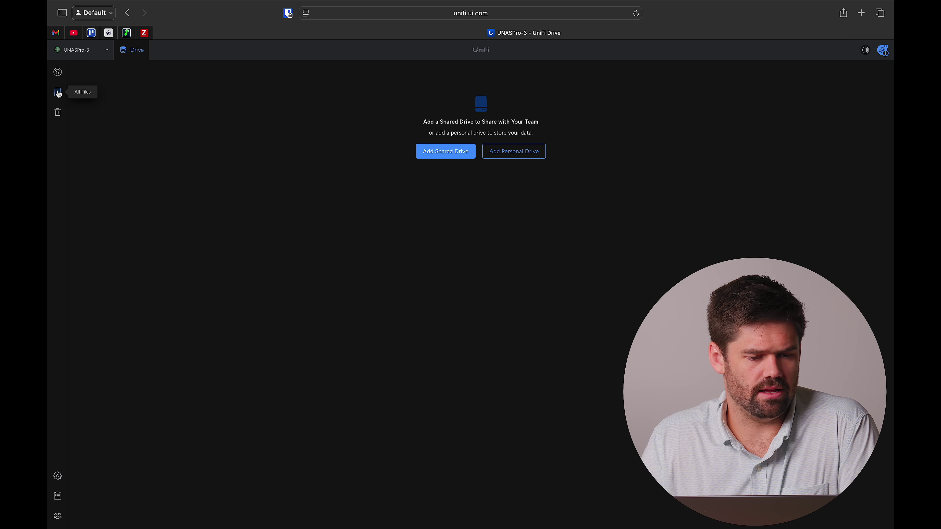
click(447, 148)
click(765, 106)
text(Demo)
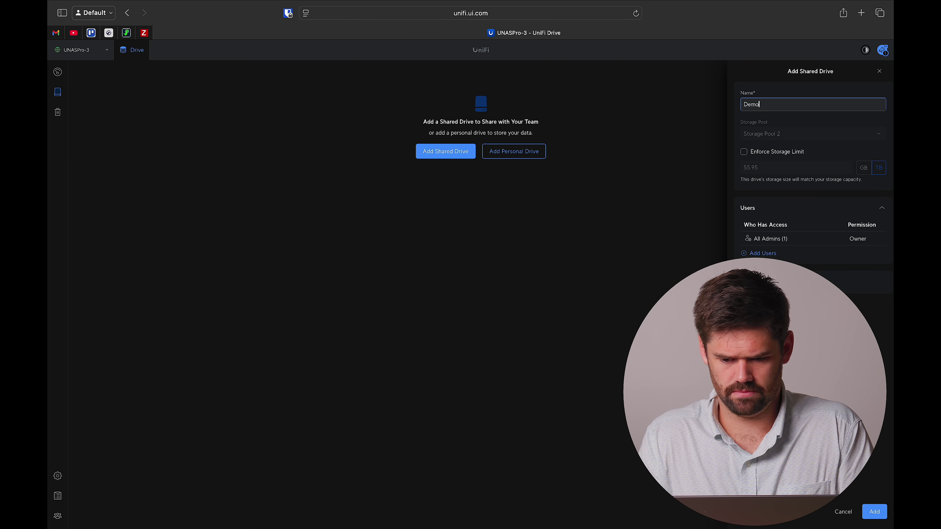
click(881, 517)
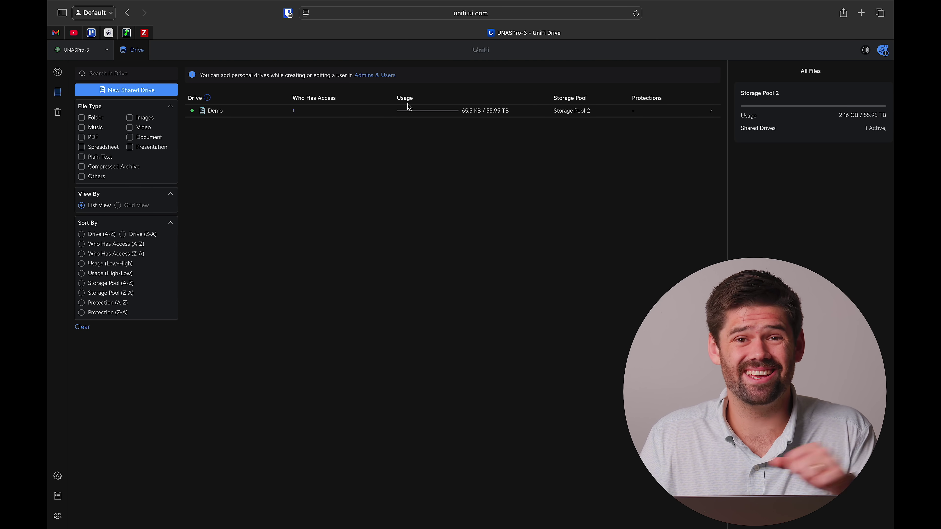
Check the Wi-Fi list, copy thumb.psd from Demo into the gg folder, and open the edit share.
click(772, 1)
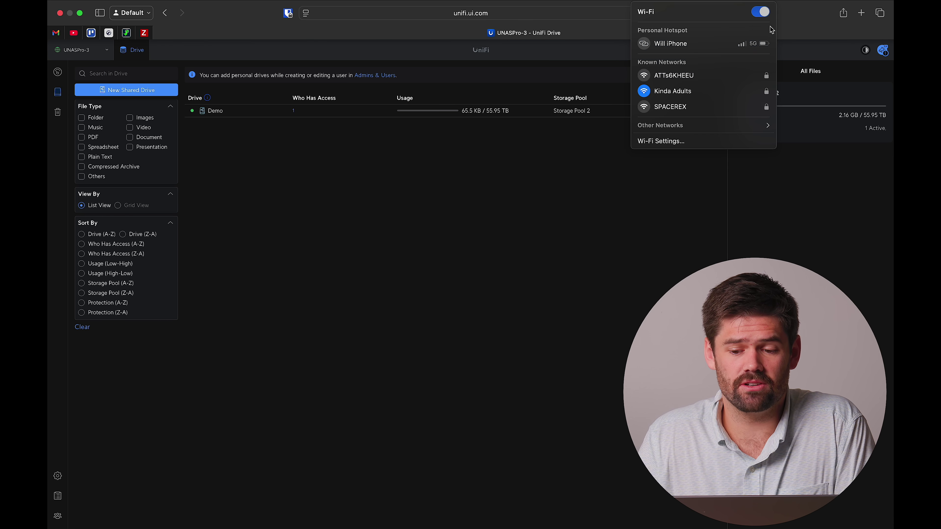
click(762, 229)
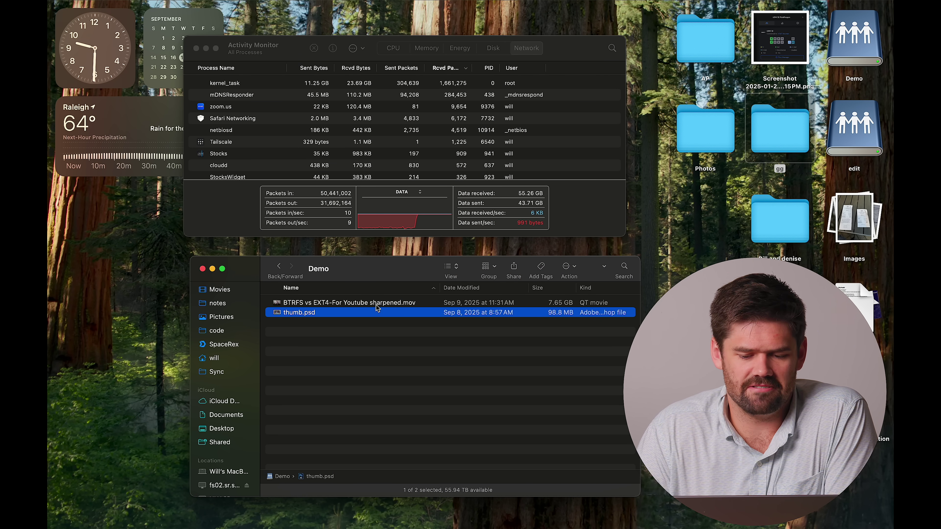
drag(377, 311, 771, 140)
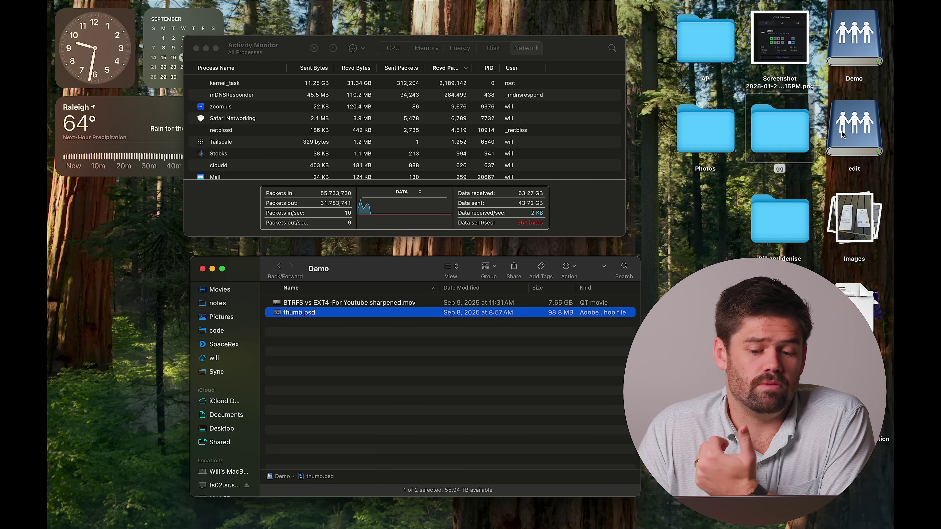
double_click(842, 135)
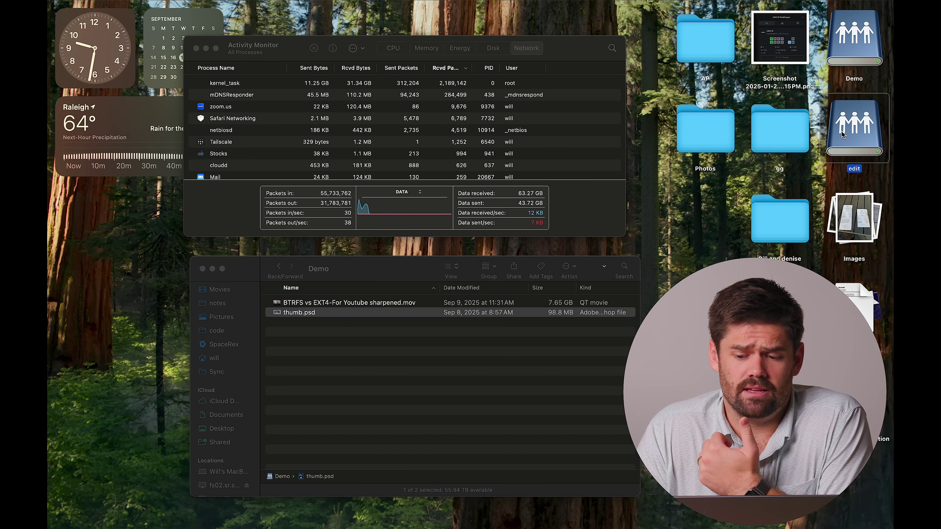
Rearrange the Demo windows and watch network throughput while the BTRFS vs EXT4 movie copy finishes.
drag(547, 266, 770, 368)
drag(578, 371, 450, 423)
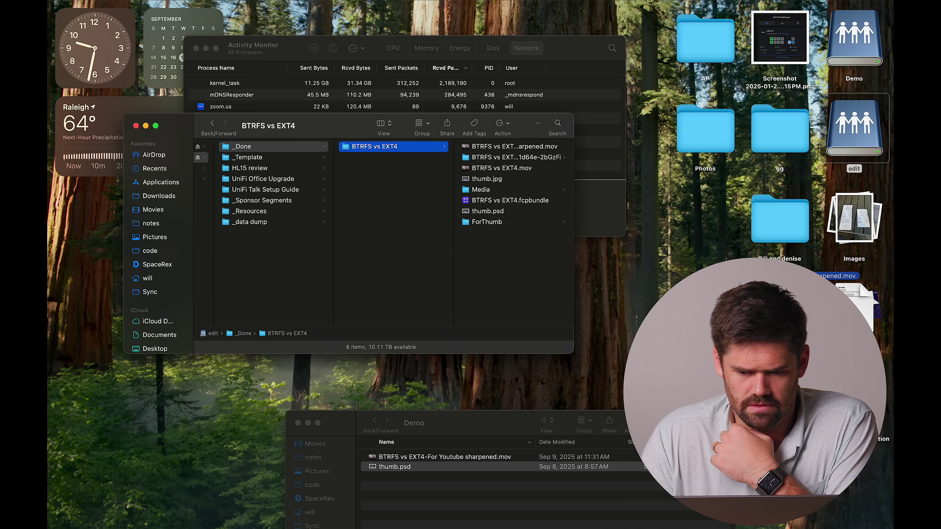
click(590, 221)
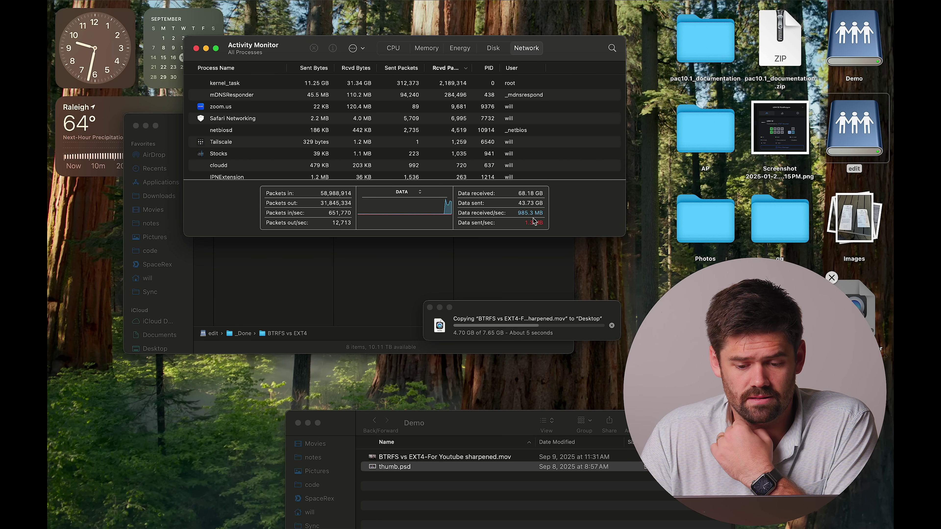
right_click(871, 322)
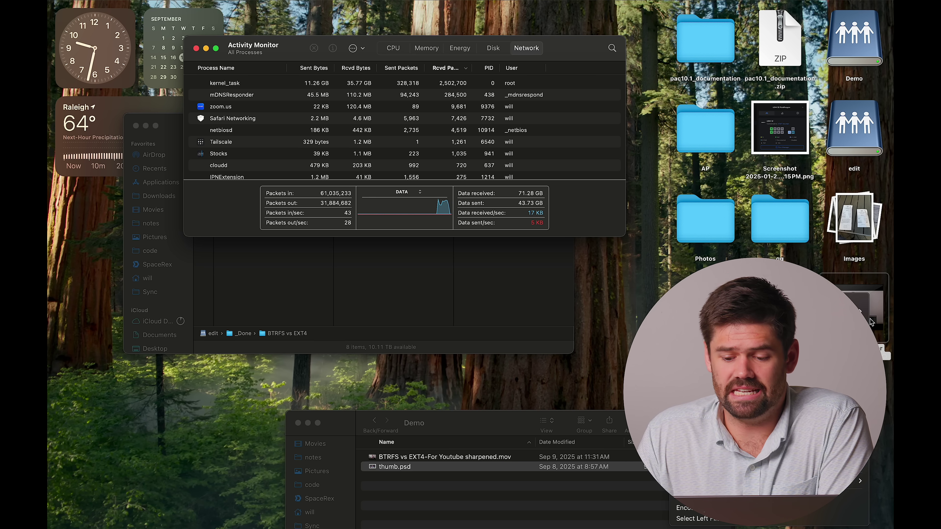
click(703, 356)
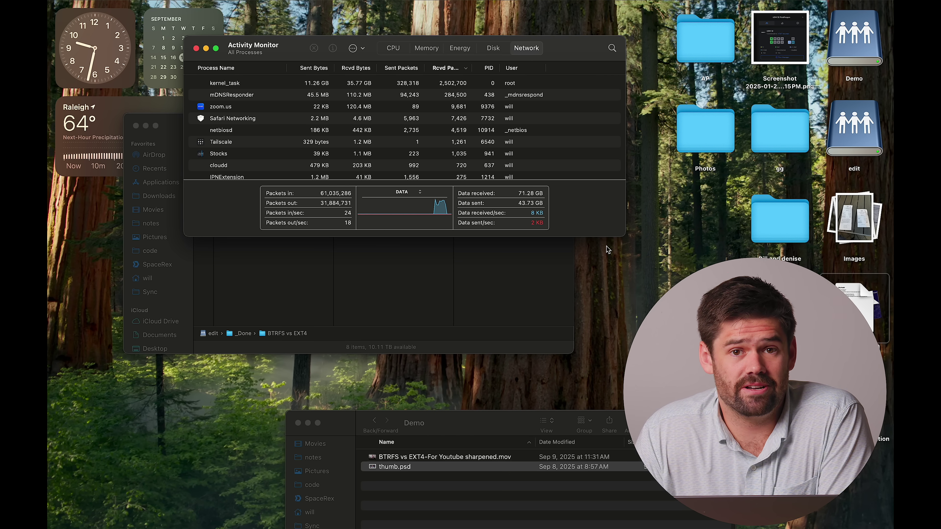
click(486, 298)
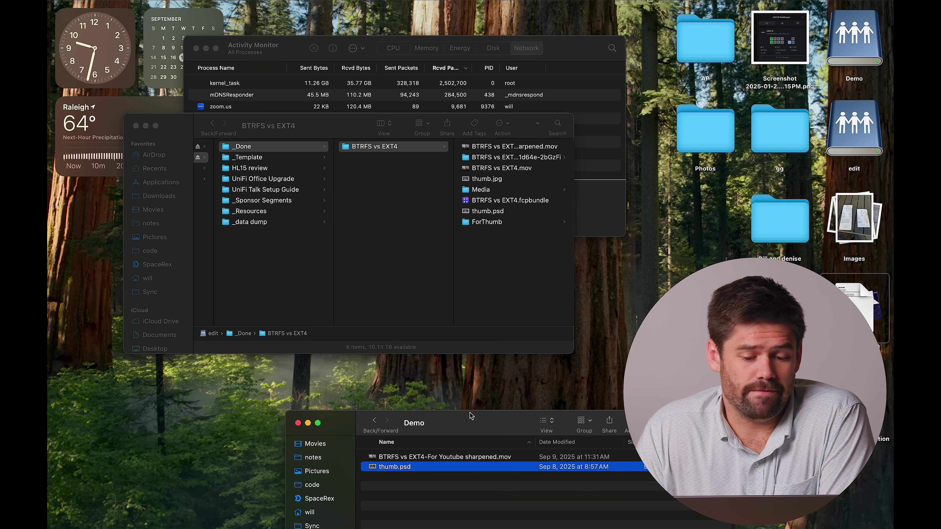
drag(470, 413, 432, 264)
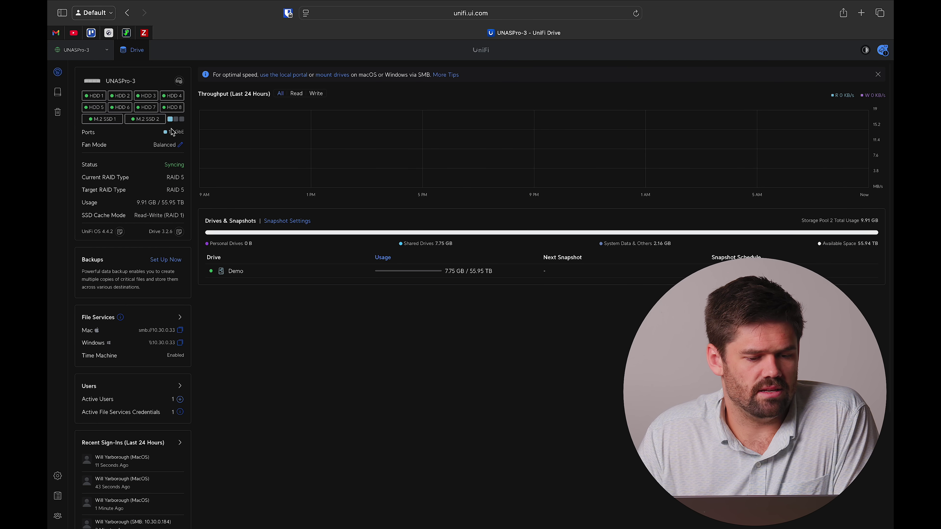
mouse_move(136, 120)
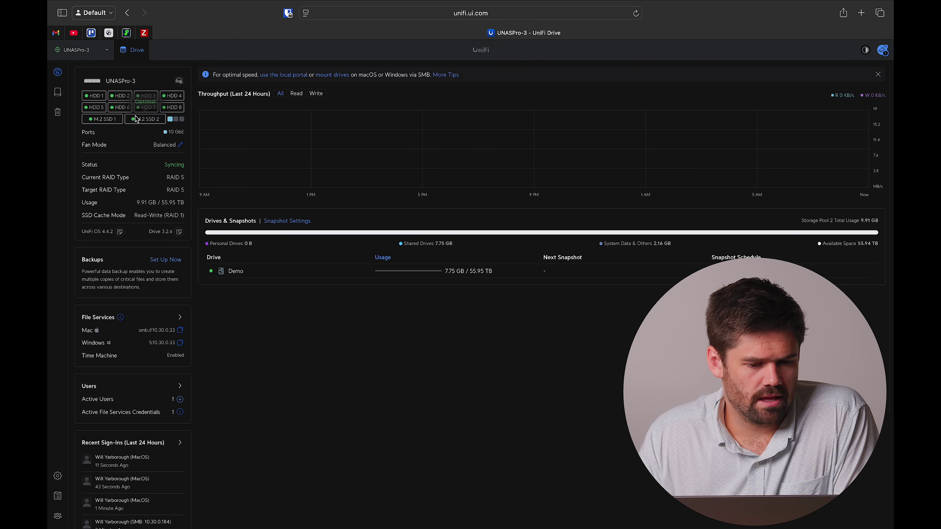
click(57, 479)
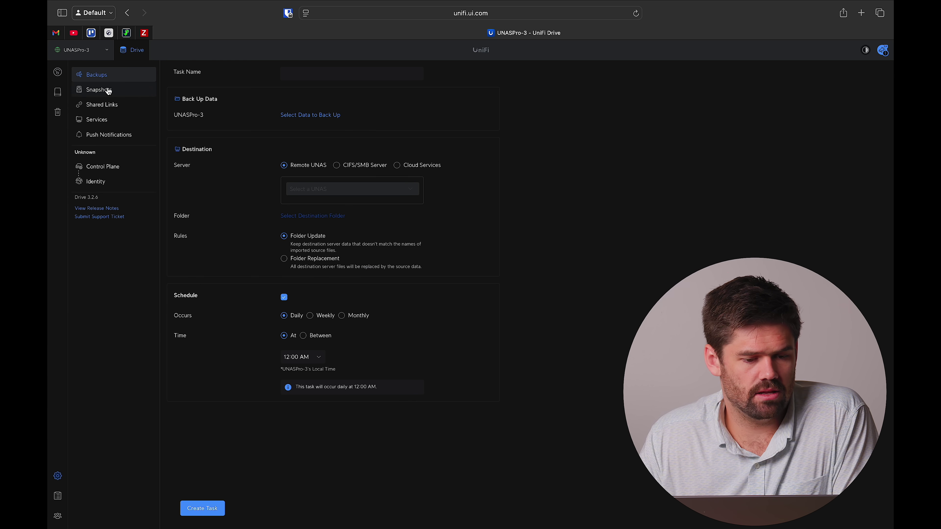
click(107, 168)
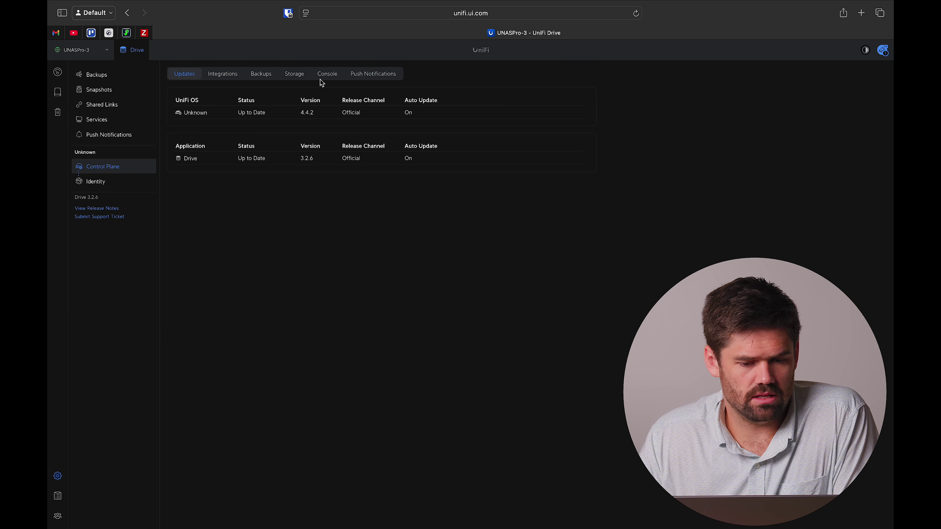
click(294, 75)
click(445, 412)
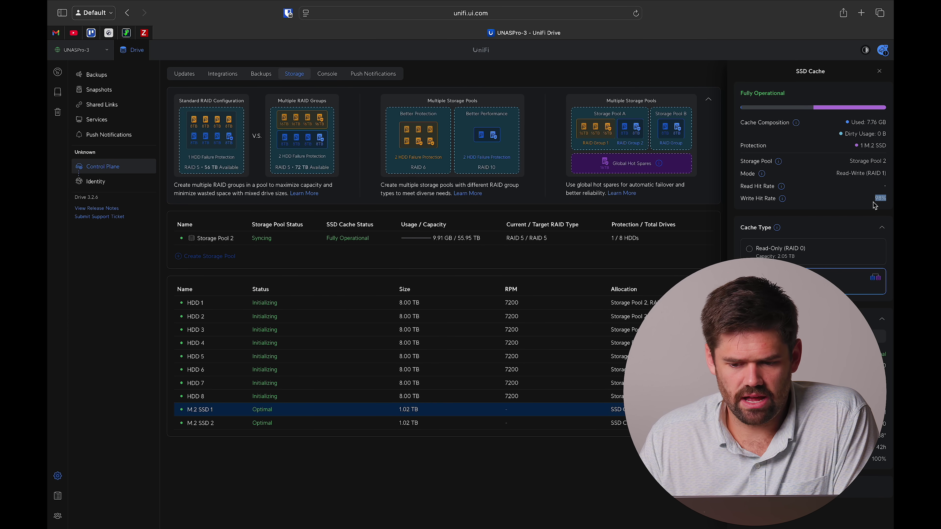
mouse_move(782, 189)
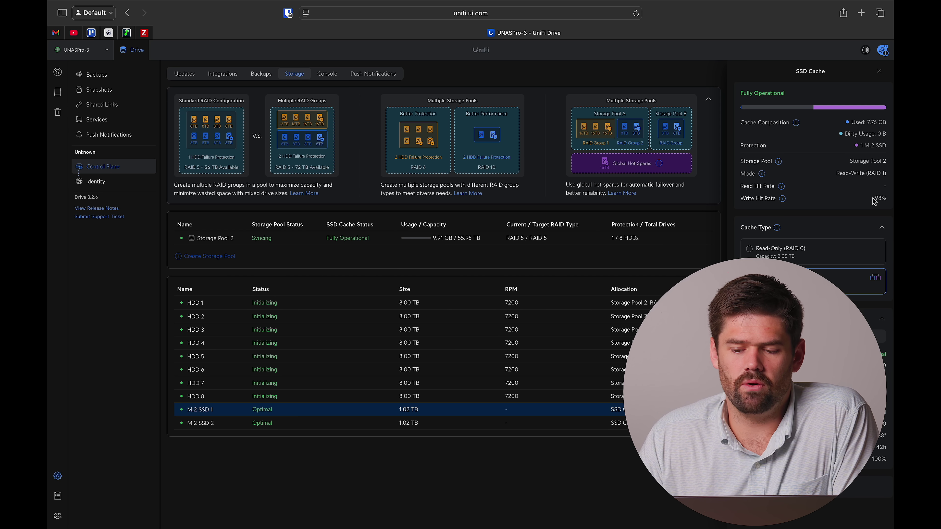
click(889, 198)
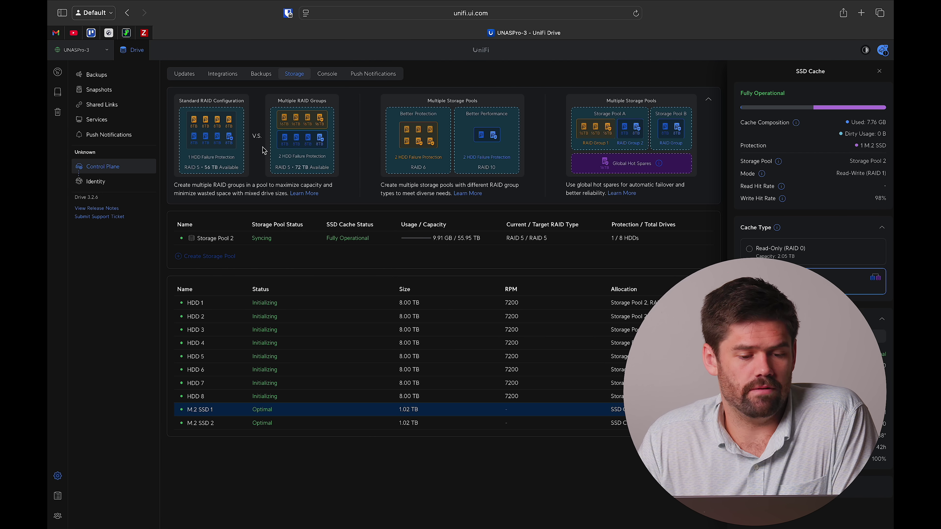
Change the UNASPro-3 fan mode from Balanced to Cooling and save it.
click(58, 71)
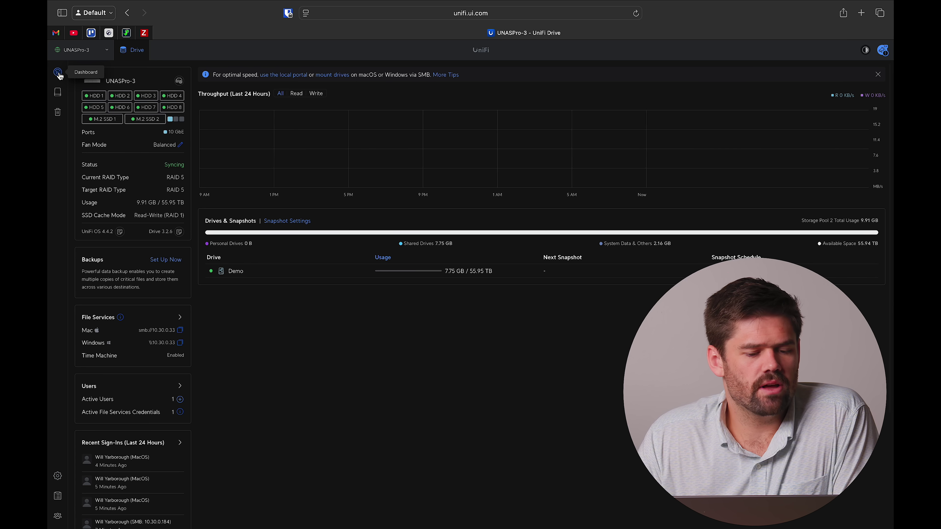
click(179, 80)
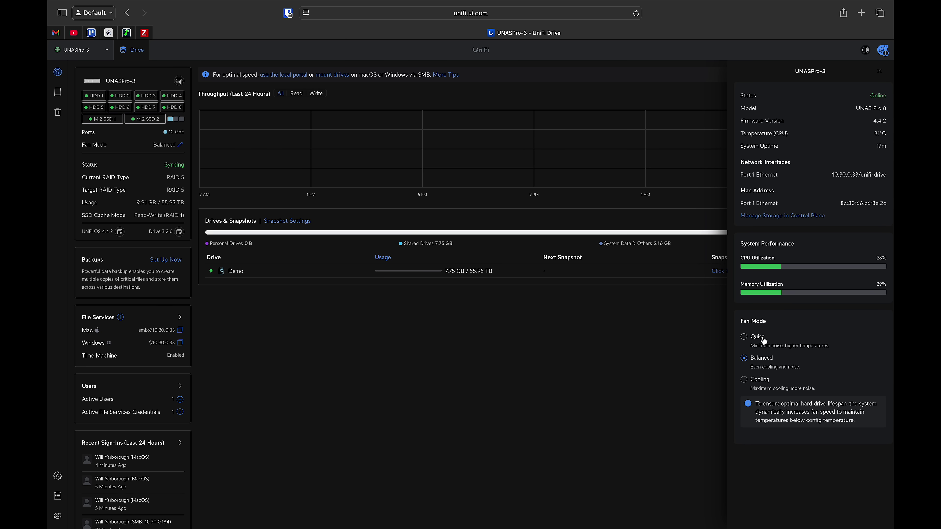
click(765, 385)
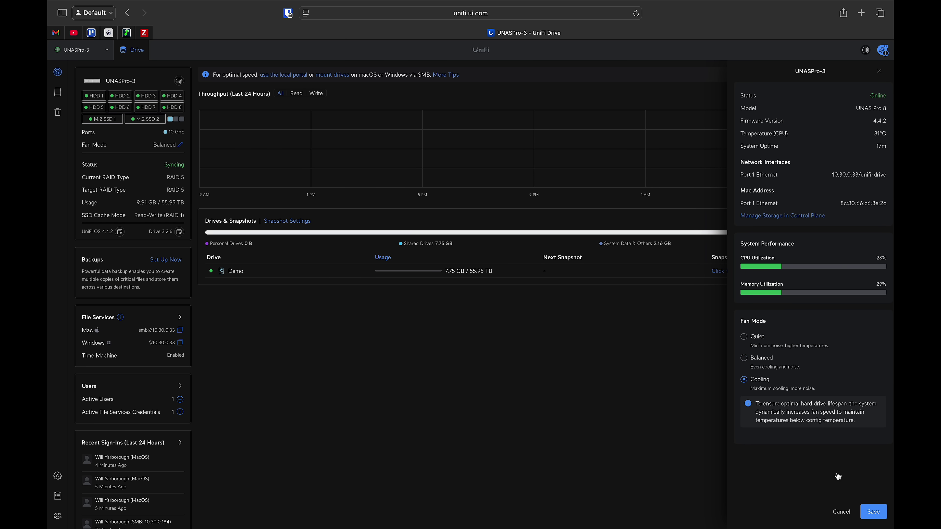
click(875, 519)
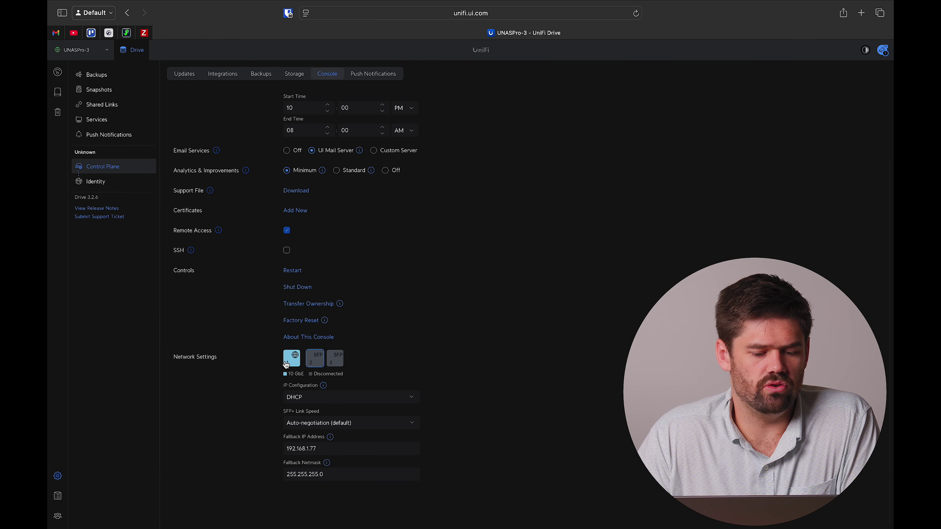
Inspect the SFP 2 port in the console's Network Settings.
scroll(322, 370, up, 2)
click(317, 389)
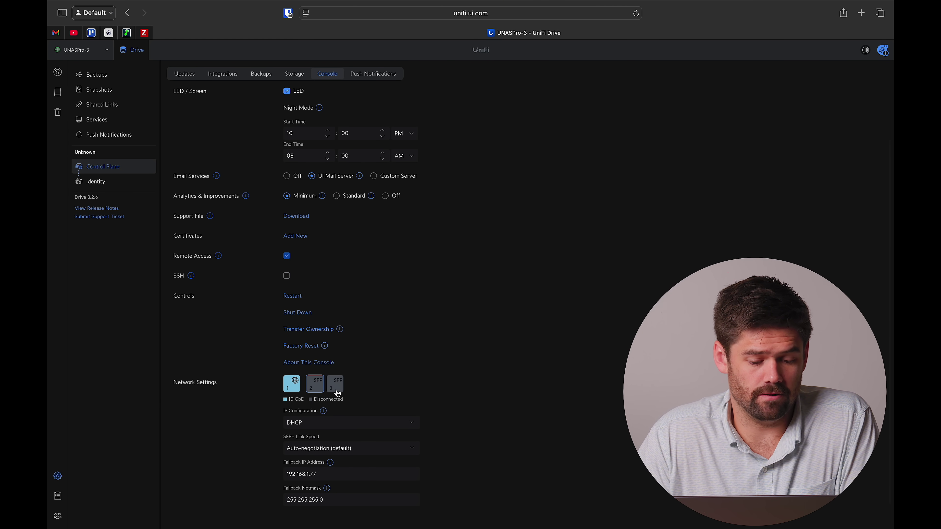